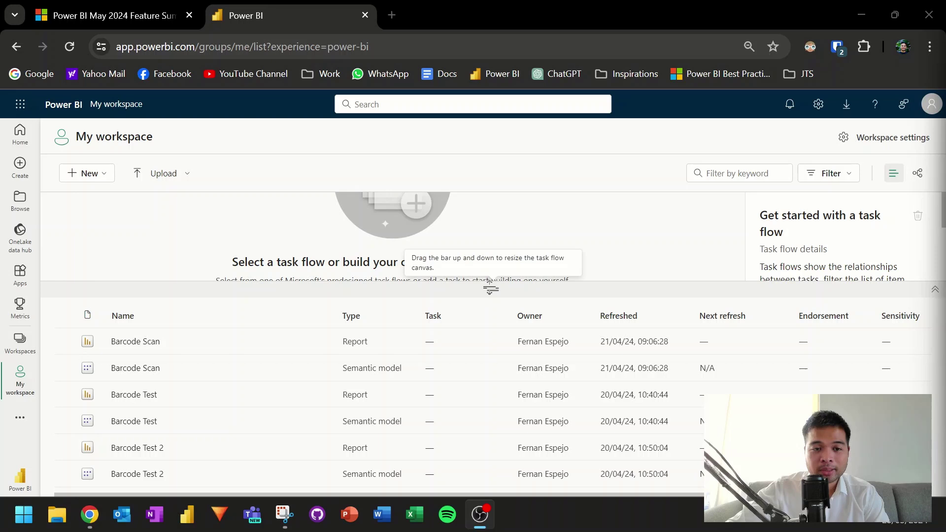
Step: Collapse the task flow canvas so My workspace shows only its reports and semantic models
{"action": "left_click_drag", "start_coordinate": [490, 289], "coordinate": [514, 311]}
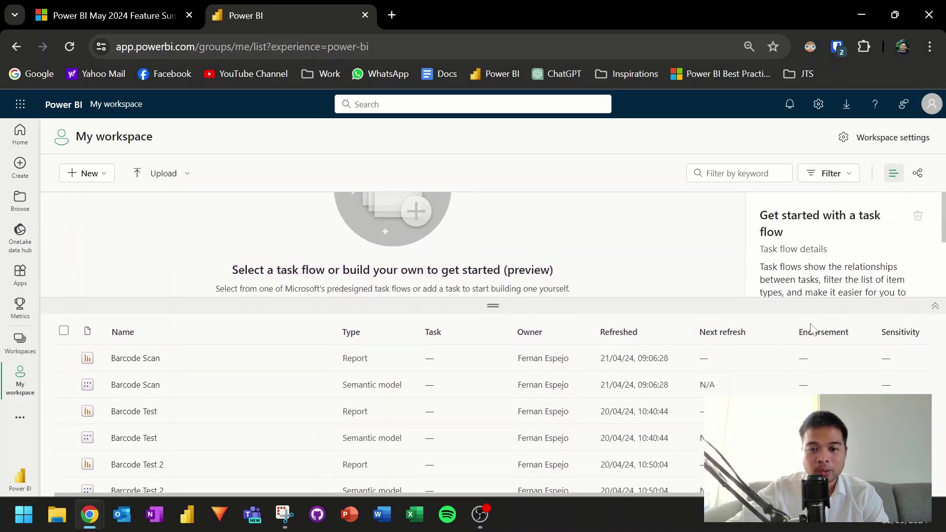
{"action": "left_click", "coordinate": [933, 308]}
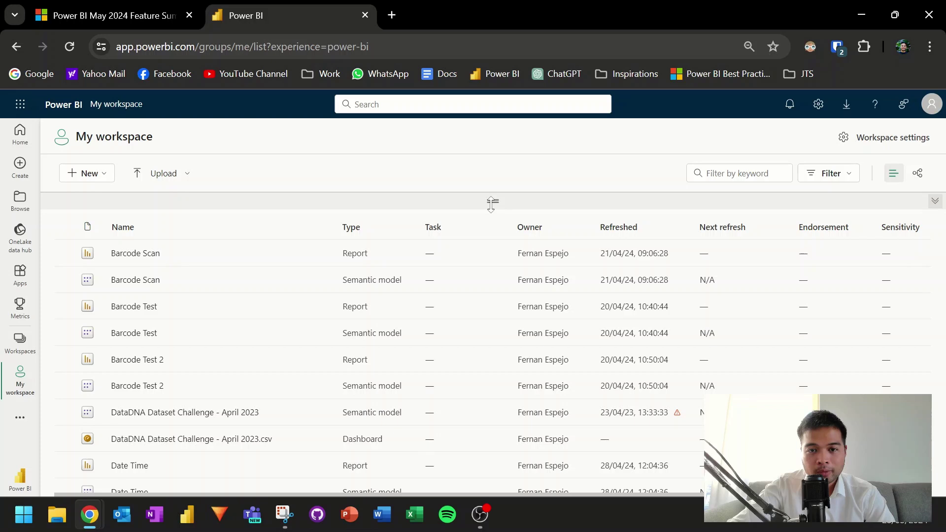
Step: Restore the empty task flow canvas above the item list and show the Add a task options
{"action": "left_click_drag", "start_coordinate": [492, 203], "coordinate": [493, 432]}
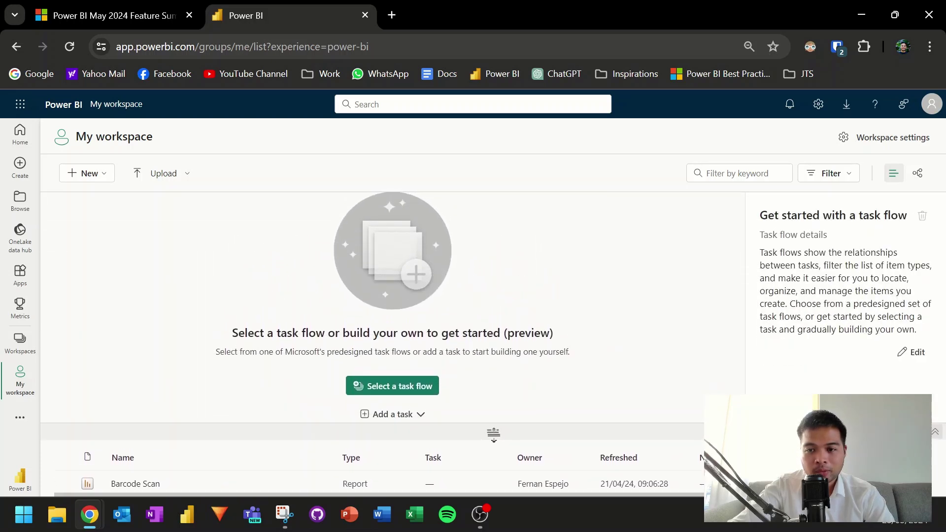
{"action": "left_click", "coordinate": [418, 416]}
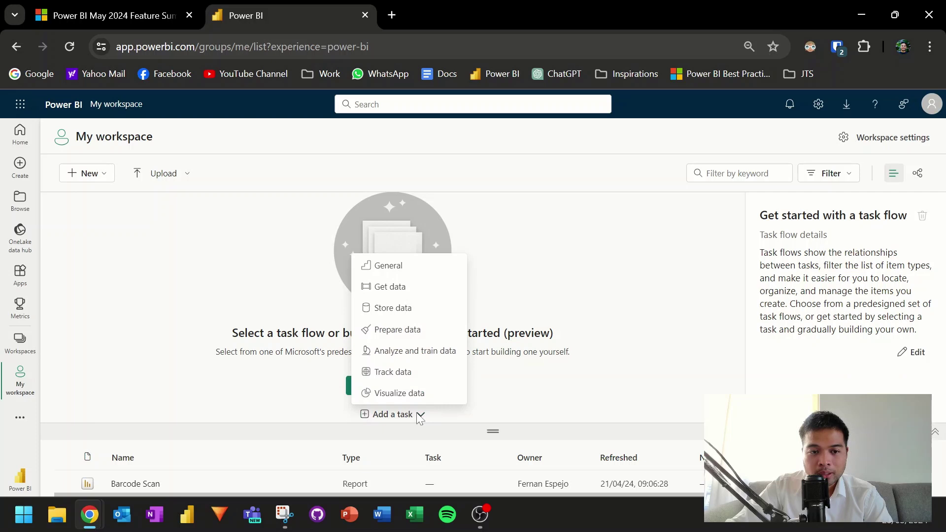
Step: Add a Get data task, centre its card on the canvas, and cancel editing its details
{"action": "left_click", "coordinate": [410, 293]}
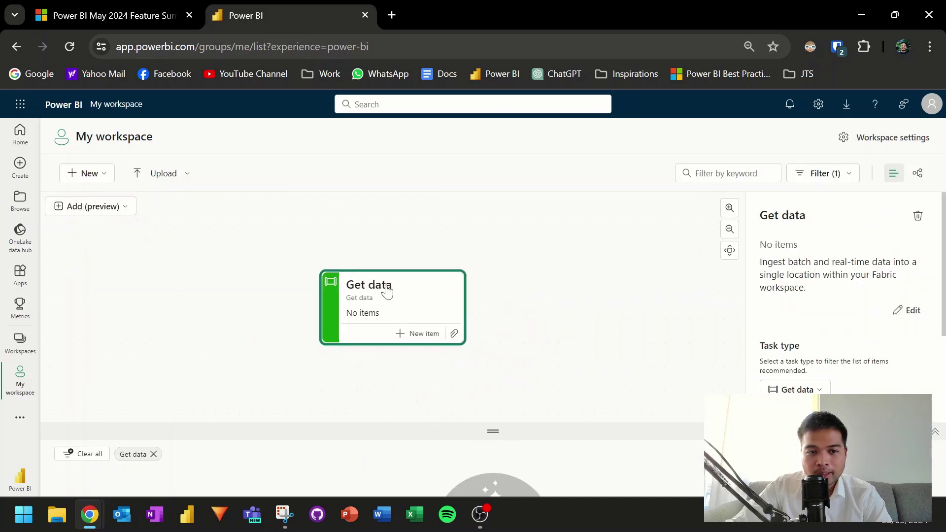
{"action": "left_click_drag", "start_coordinate": [387, 292], "coordinate": [355, 292]}
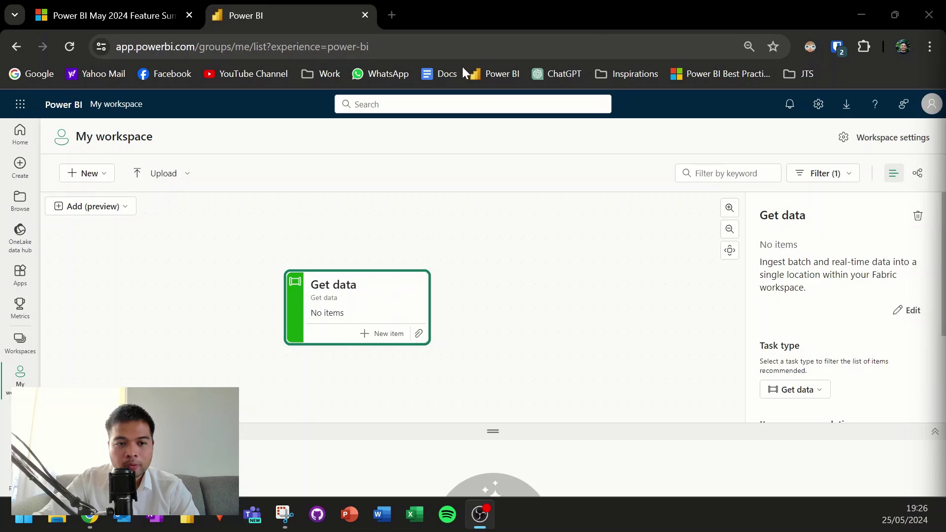
{"action": "left_click_drag", "start_coordinate": [363, 291], "coordinate": [432, 284]}
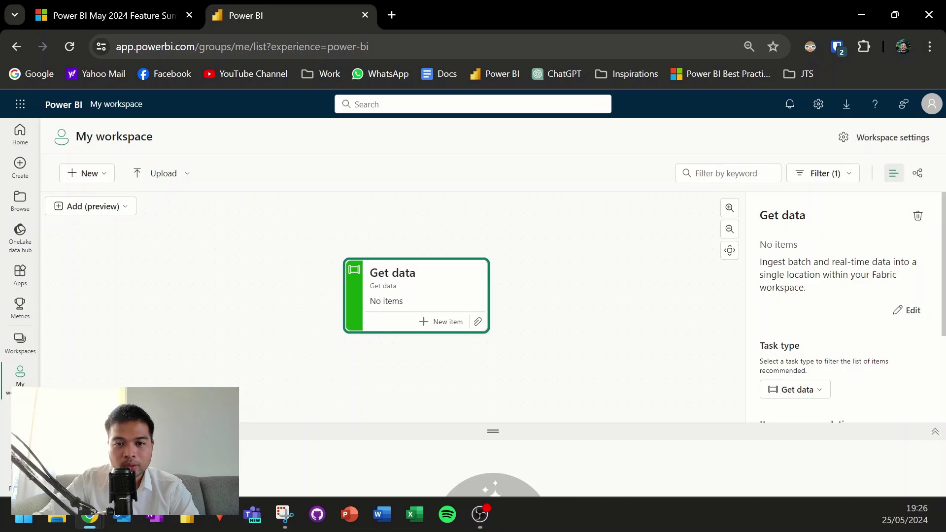
{"action": "left_click", "coordinate": [909, 310]}
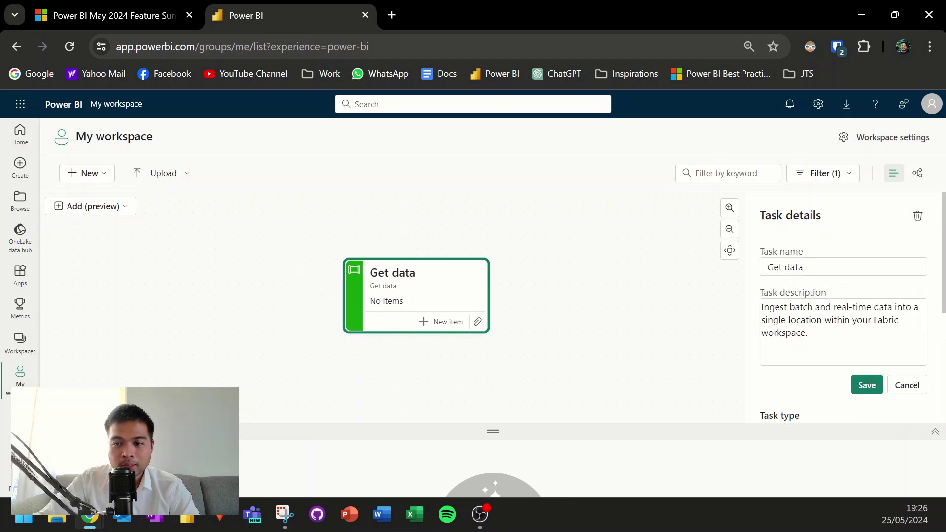
{"action": "left_click", "coordinate": [898, 387]}
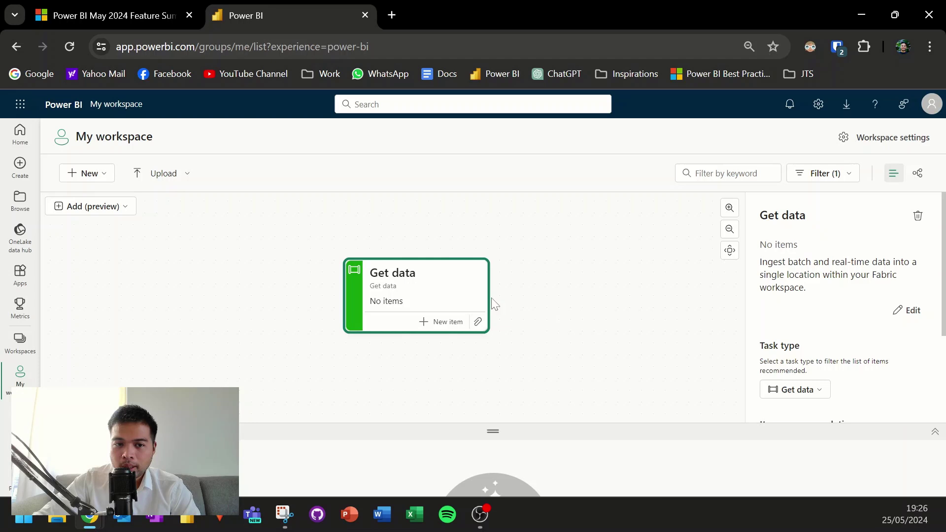
Step: Open the Create an item panel for Get data and dismiss it without creating anything
{"action": "left_click", "coordinate": [463, 325]}
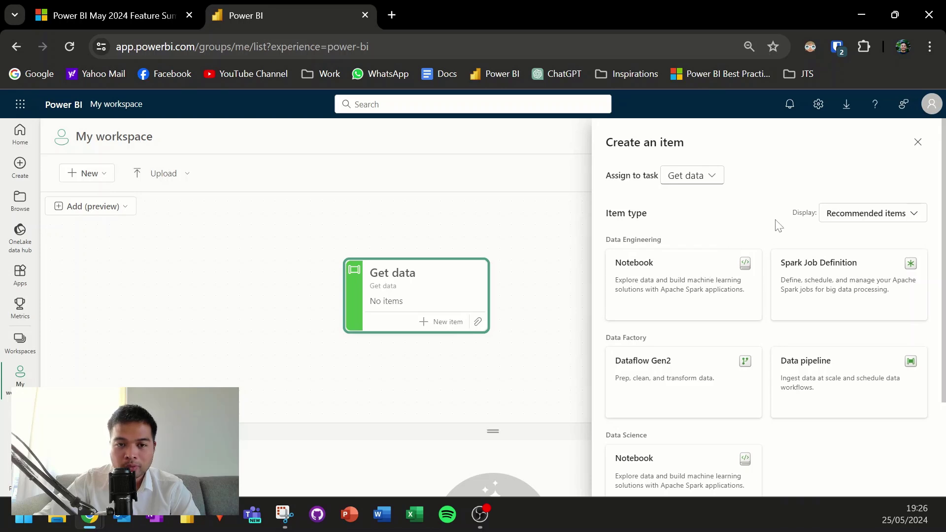
{"action": "scroll", "coordinate": [779, 226], "scroll_direction": "down", "scroll_amount": 3}
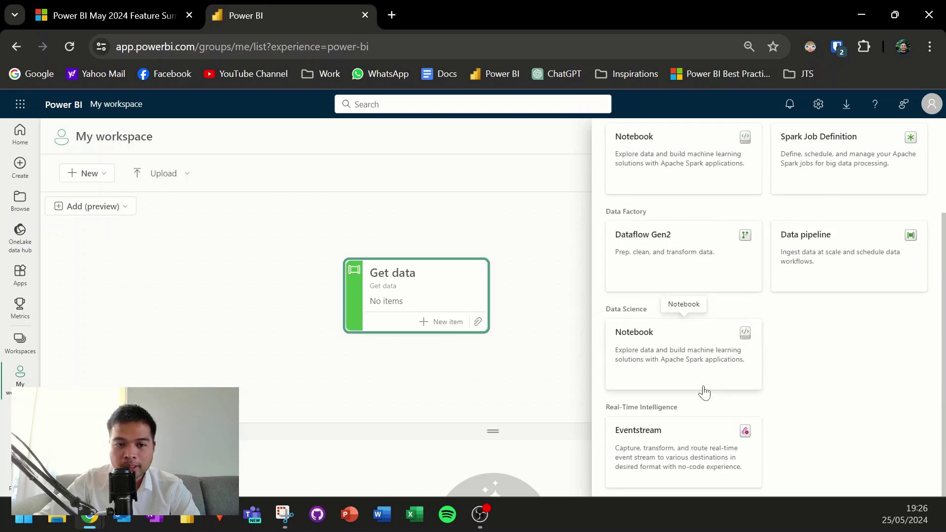
{"action": "scroll", "coordinate": [697, 387], "scroll_direction": "up", "scroll_amount": 3}
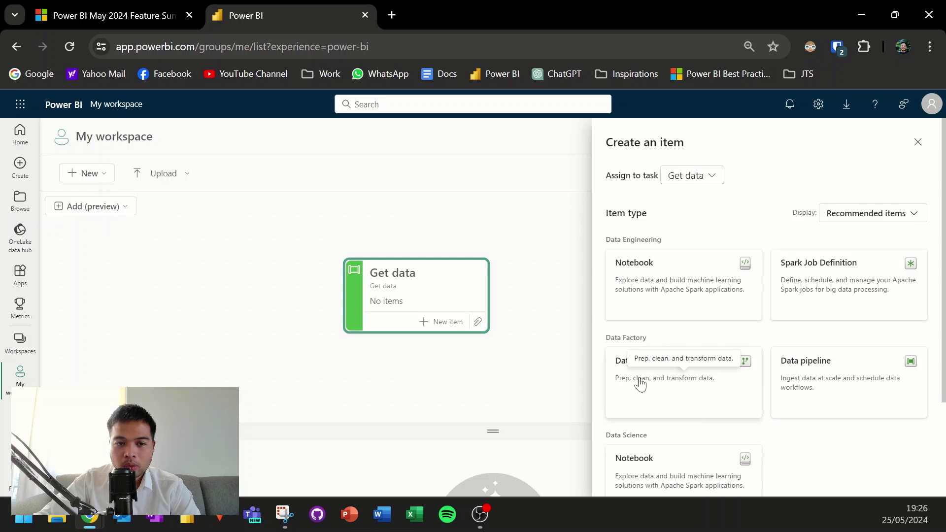
{"action": "left_click", "coordinate": [479, 323]}
Step: Assign the existing Barcode Scan report to the Get data task
{"action": "left_click", "coordinate": [477, 323]}
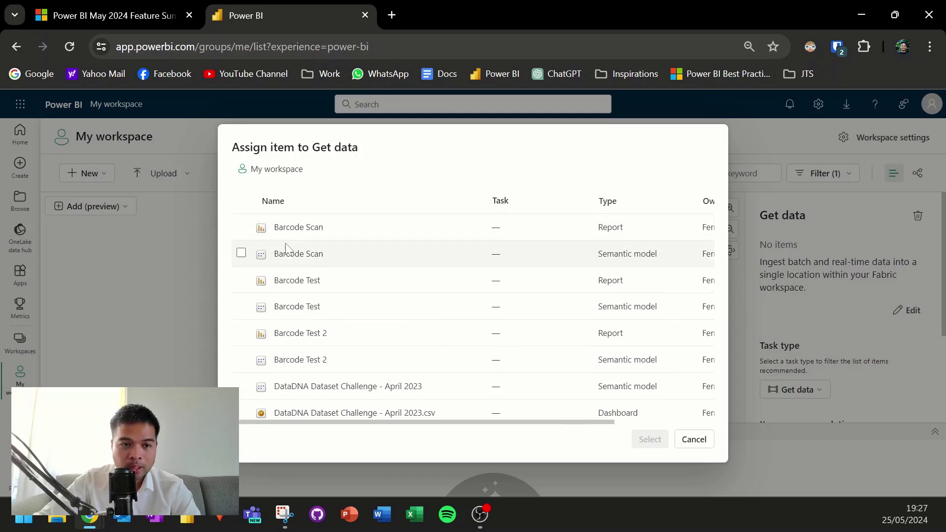
{"action": "scroll", "coordinate": [237, 286], "scroll_direction": "down", "scroll_amount": 5}
{"action": "scroll", "coordinate": [256, 281], "scroll_direction": "up", "scroll_amount": 5}
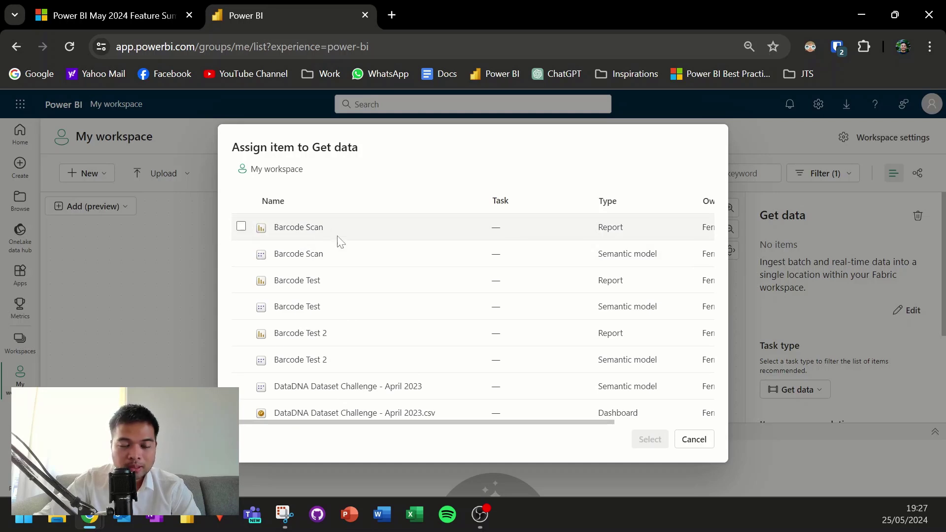
{"action": "scroll", "coordinate": [371, 256], "scroll_direction": "down", "scroll_amount": 3}
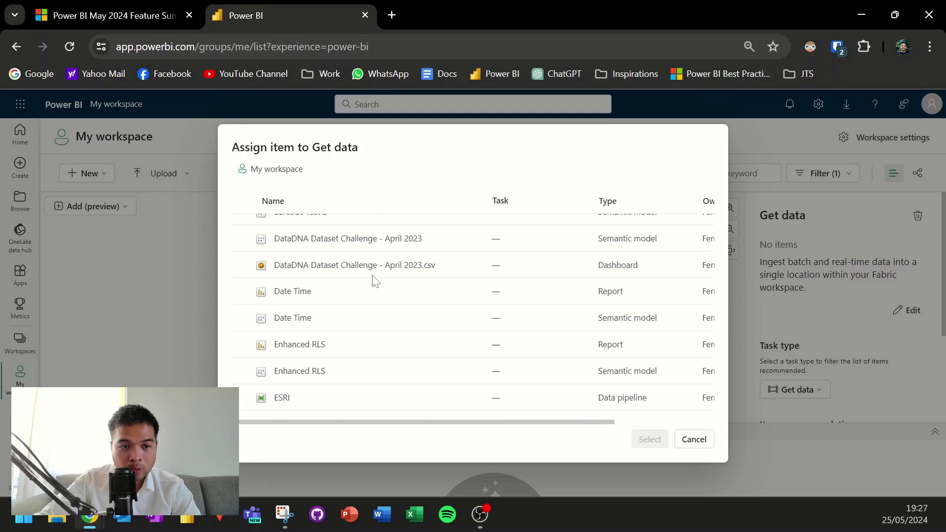
{"action": "scroll", "coordinate": [375, 280], "scroll_direction": "down", "scroll_amount": 6}
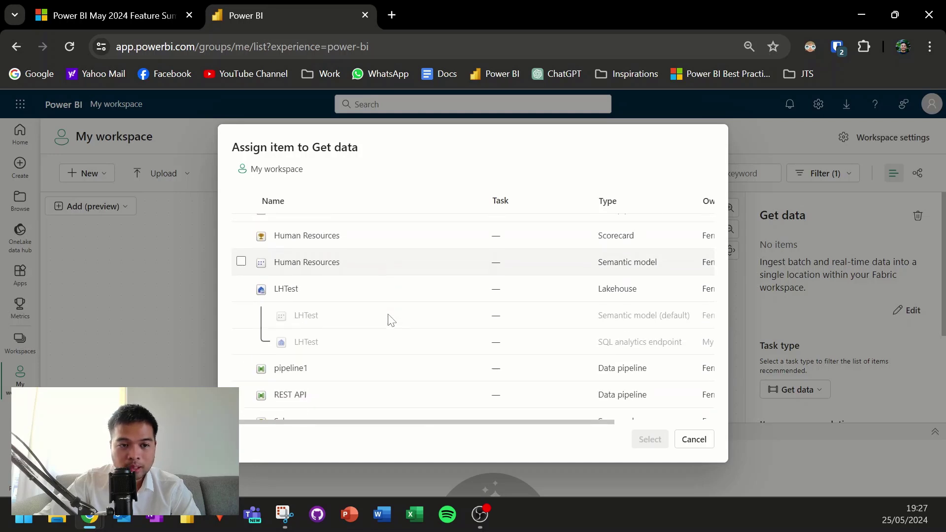
{"action": "scroll", "coordinate": [397, 332], "scroll_direction": "up", "scroll_amount": 10}
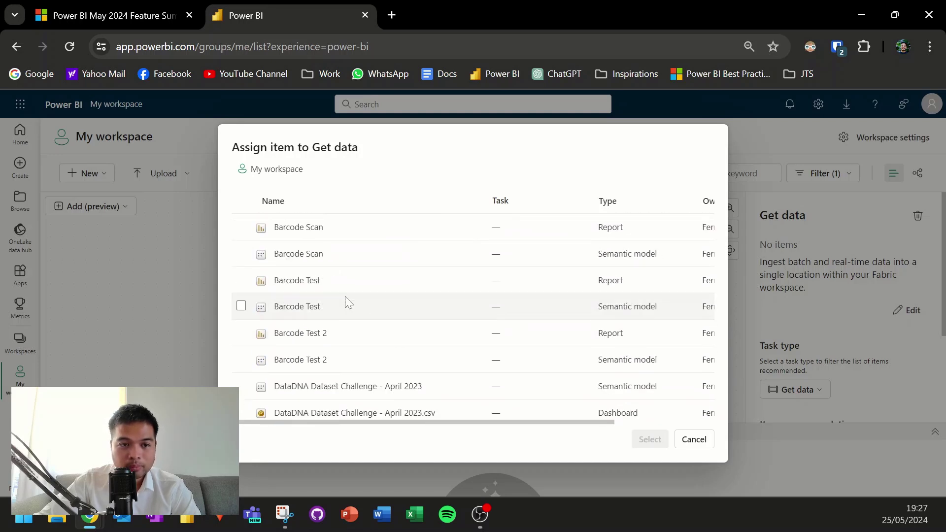
{"action": "left_click", "coordinate": [241, 226]}
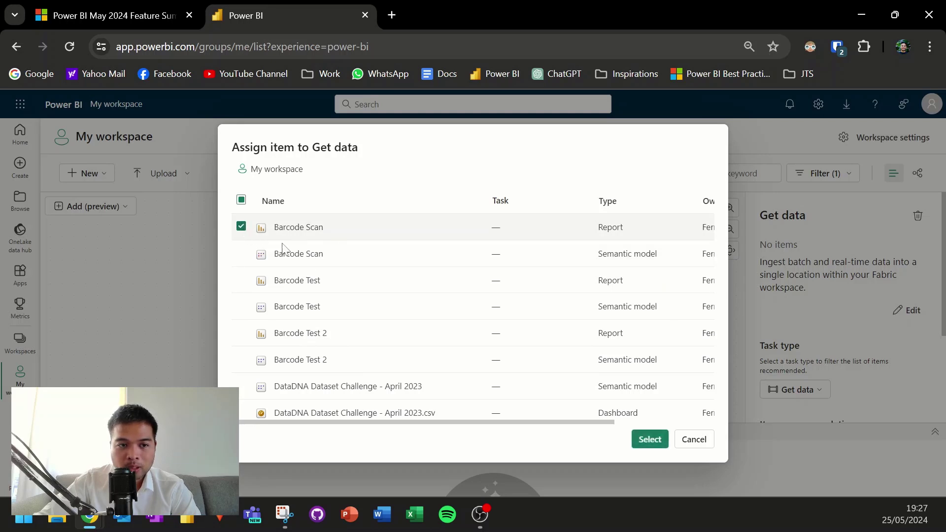
{"action": "left_click", "coordinate": [651, 440]}
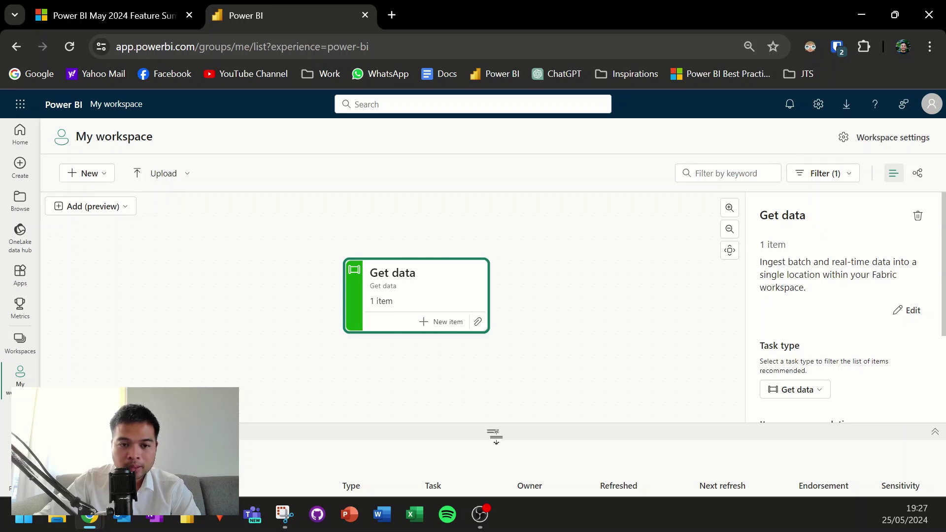
Step: Enlarge the item list below the task flow canvas
{"action": "left_click_drag", "start_coordinate": [495, 434], "coordinate": [501, 349]}
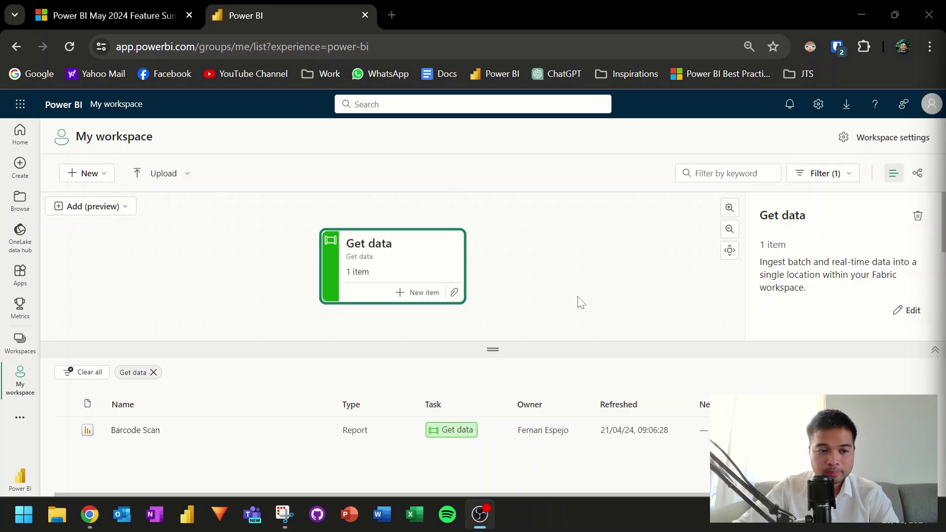
{"action": "left_click", "coordinate": [154, 375]}
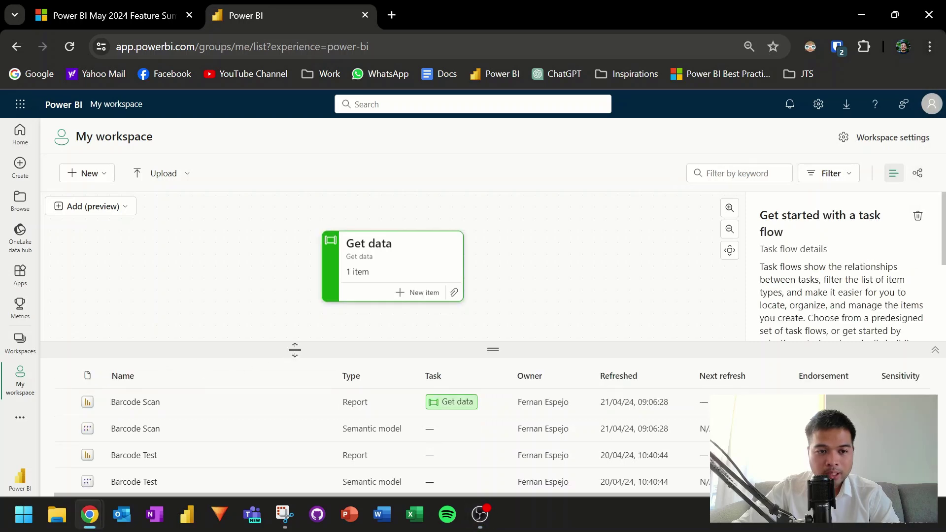
{"action": "left_click_drag", "start_coordinate": [296, 345], "coordinate": [332, 201]}
{"action": "scroll", "coordinate": [422, 330], "scroll_direction": "down", "scroll_amount": 5}
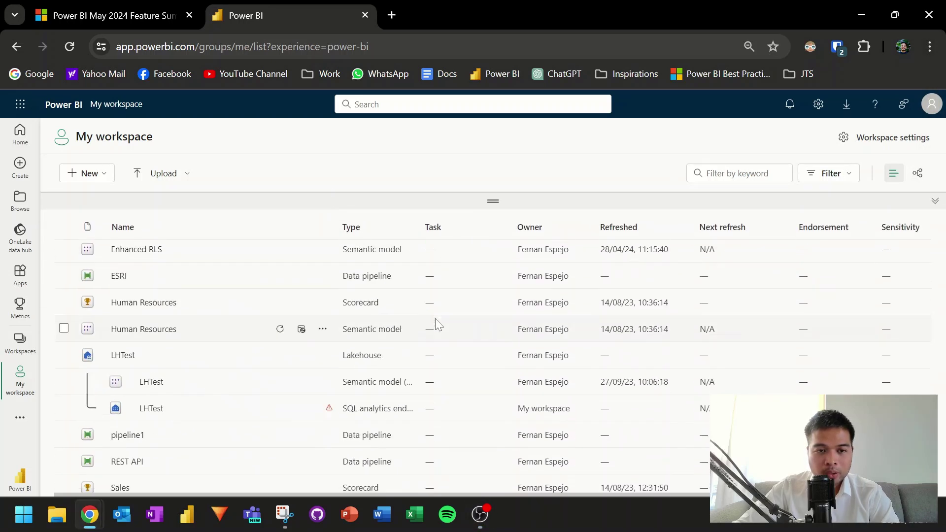
{"action": "scroll", "coordinate": [436, 326], "scroll_direction": "up", "scroll_amount": 5}
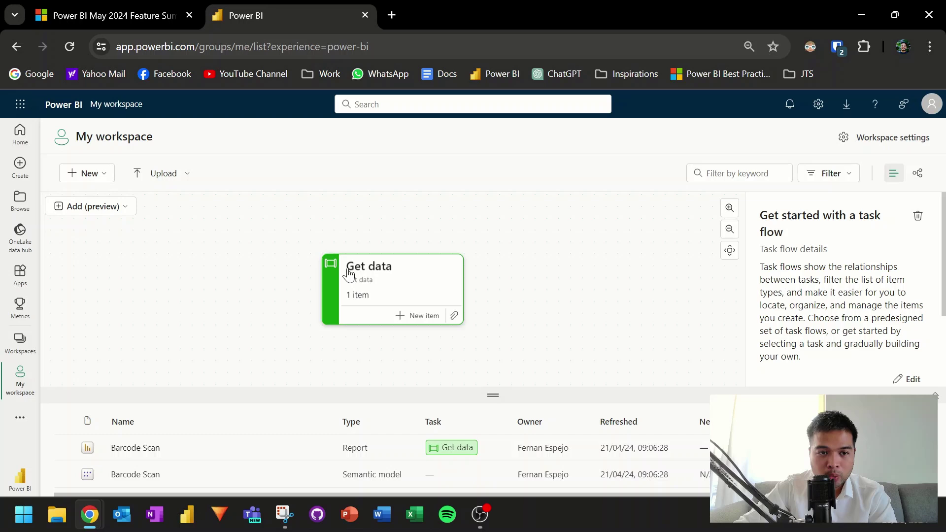
Step: Shift Get data left and add a Store data task placed to its right
{"action": "left_click_drag", "start_coordinate": [345, 270], "coordinate": [247, 268]}
{"action": "left_click", "coordinate": [124, 207]}
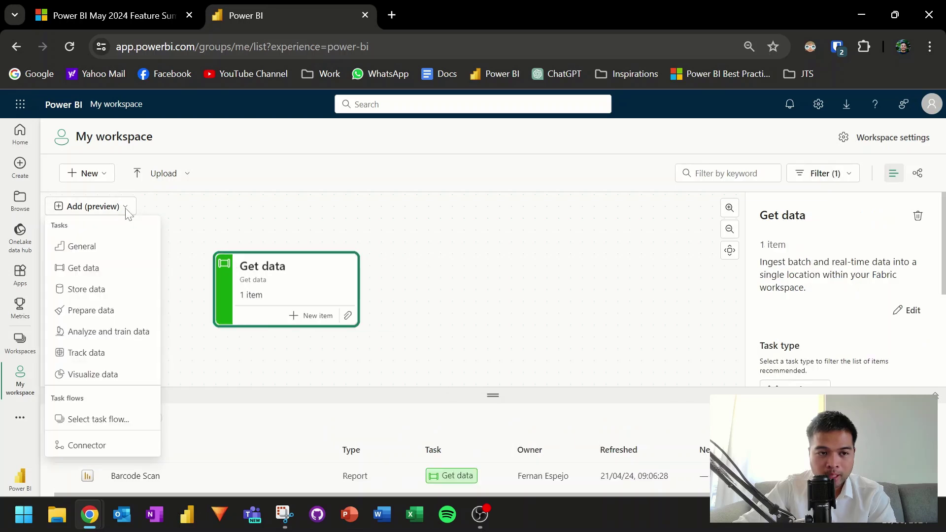
{"action": "left_click", "coordinate": [116, 289]}
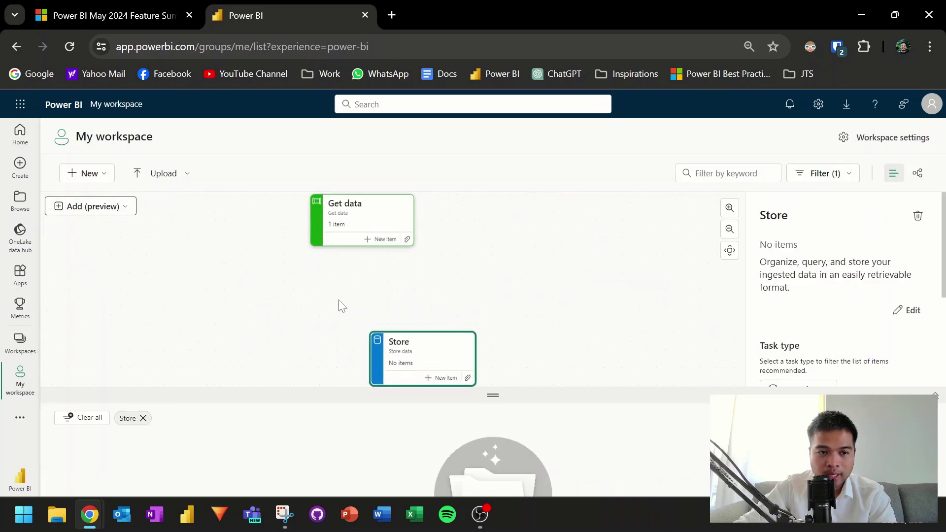
{"action": "left_click_drag", "start_coordinate": [389, 345], "coordinate": [485, 222]}
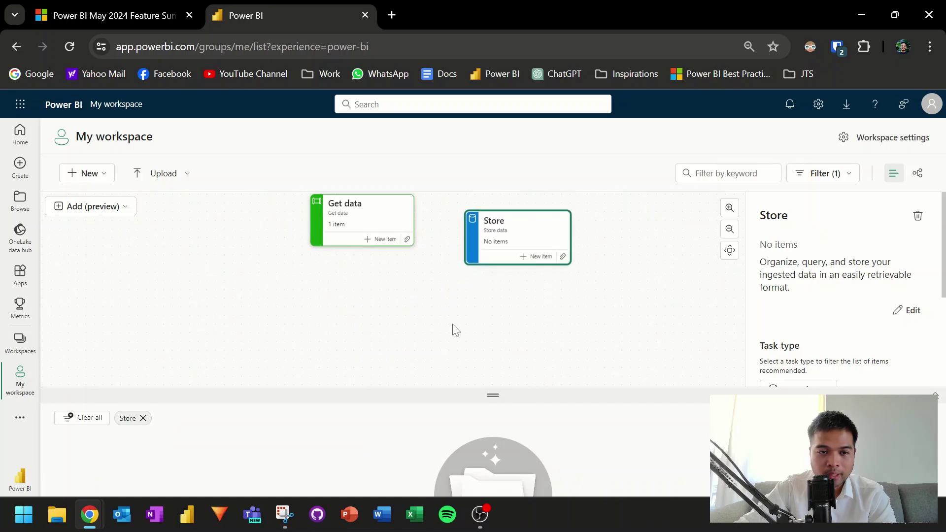
{"action": "left_click_drag", "start_coordinate": [478, 386], "coordinate": [493, 348]}
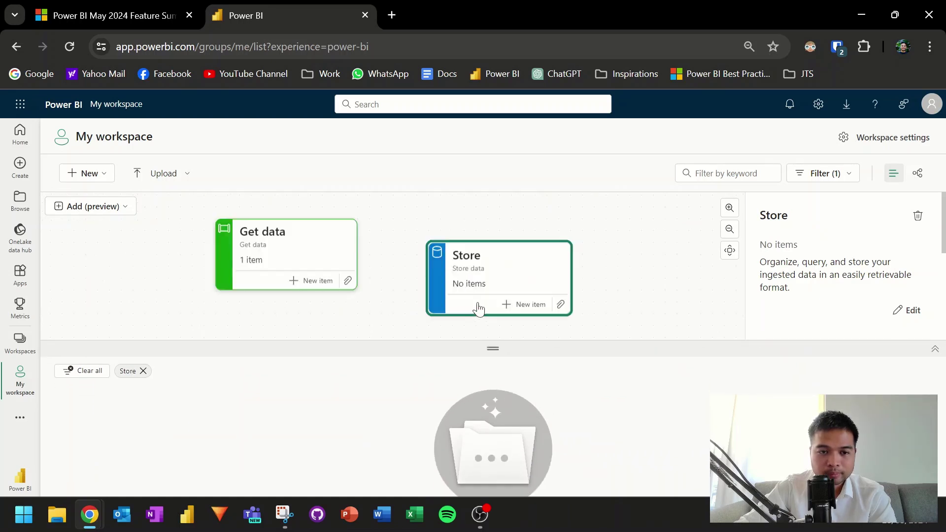
Step: Pick the Barcode Scan report for the Store task, then show Get data's details
{"action": "left_click", "coordinate": [562, 305]}
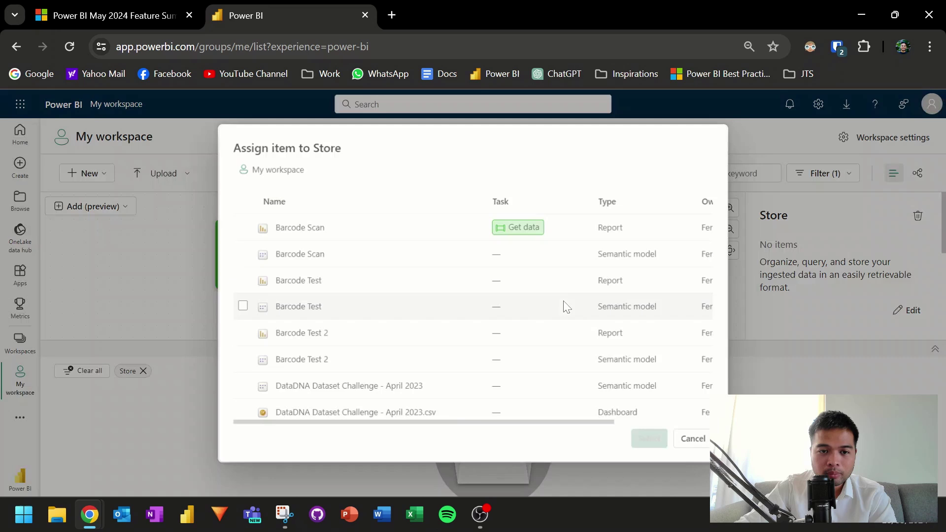
{"action": "left_click", "coordinate": [241, 227]}
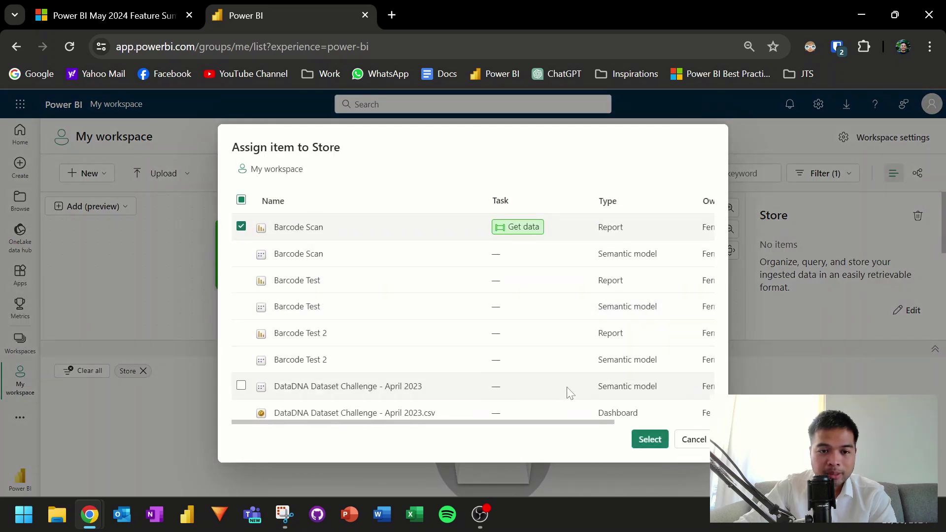
{"action": "left_click", "coordinate": [649, 439]}
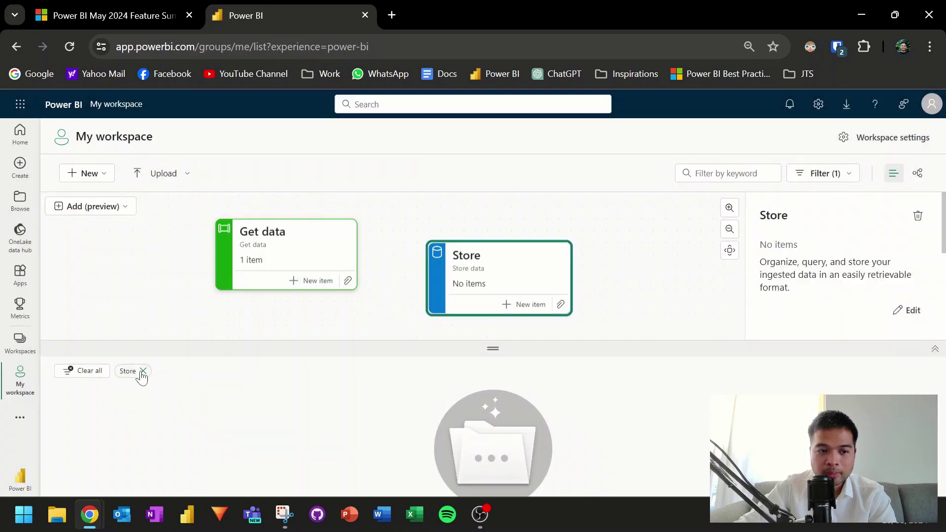
{"action": "left_click", "coordinate": [292, 236]}
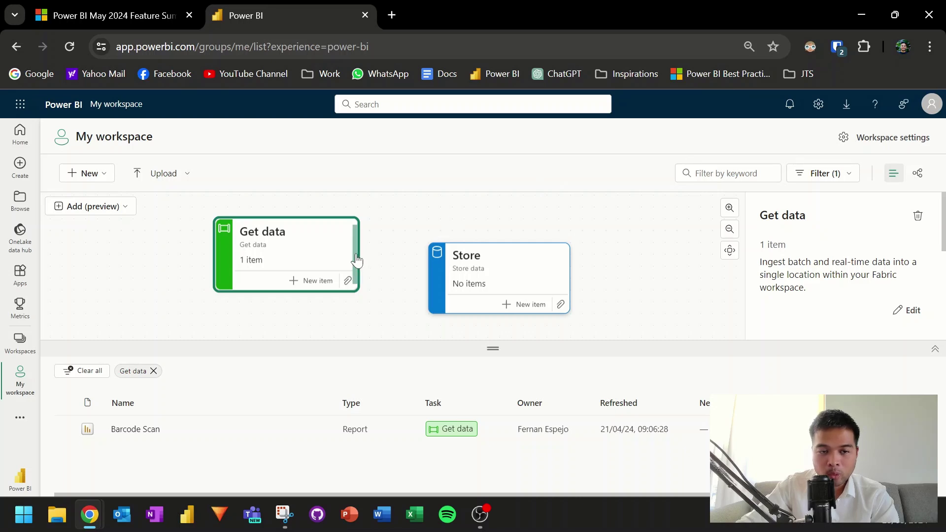
Step: Draw a connector from Get data to Store, then delete it
{"action": "left_click_drag", "start_coordinate": [357, 260], "coordinate": [429, 284]}
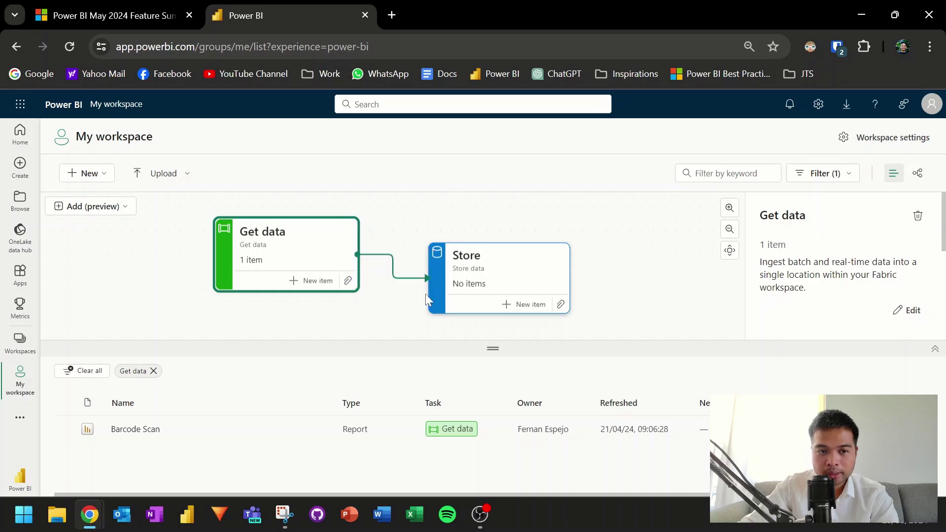
{"action": "left_click", "coordinate": [408, 279]}
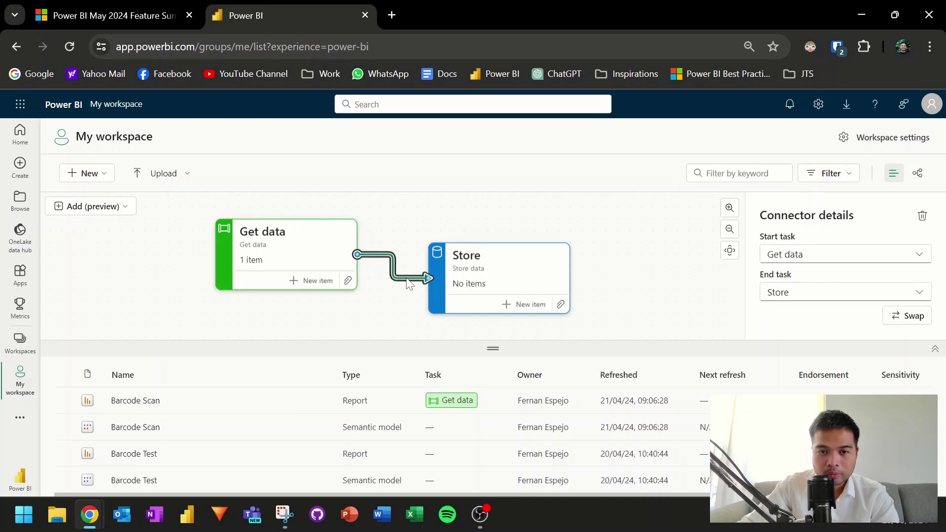
{"action": "left_click", "coordinate": [921, 216]}
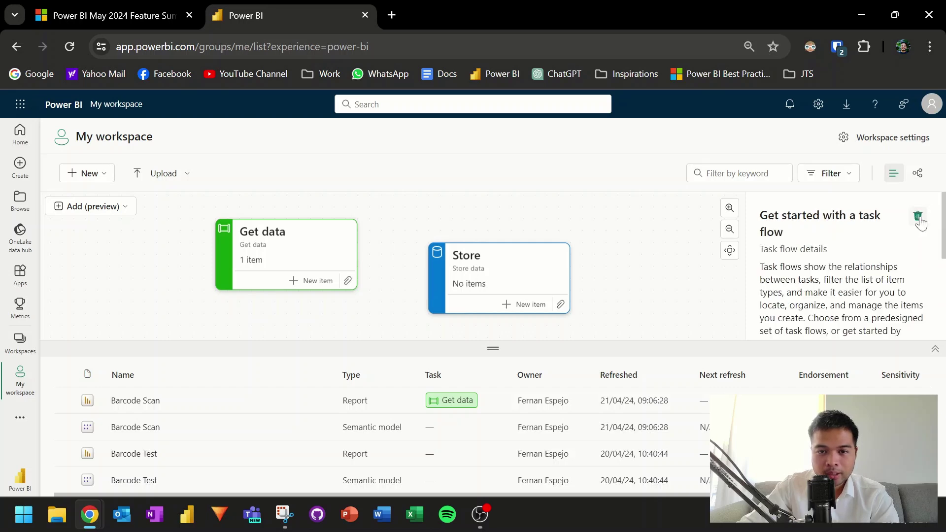
Step: Add a connector with start task Get data and end task Store
{"action": "left_click", "coordinate": [123, 213]}
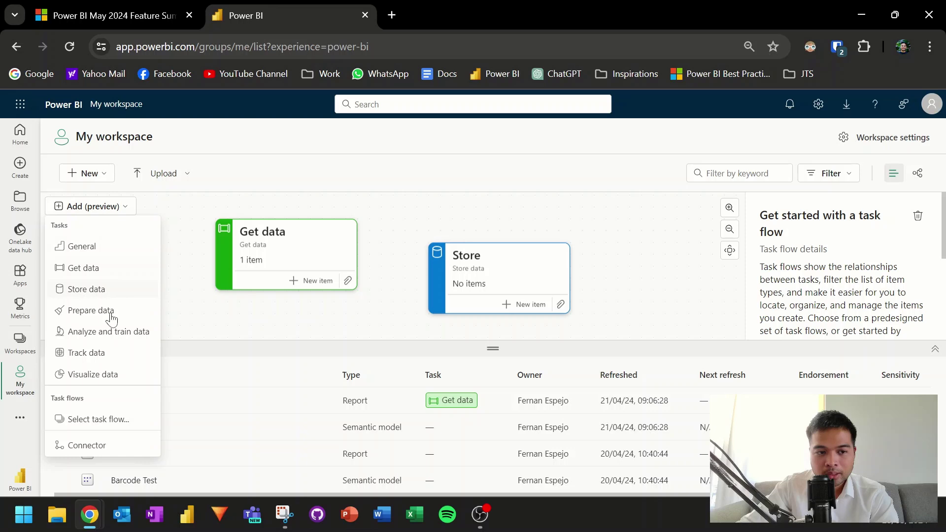
{"action": "left_click", "coordinate": [116, 450]}
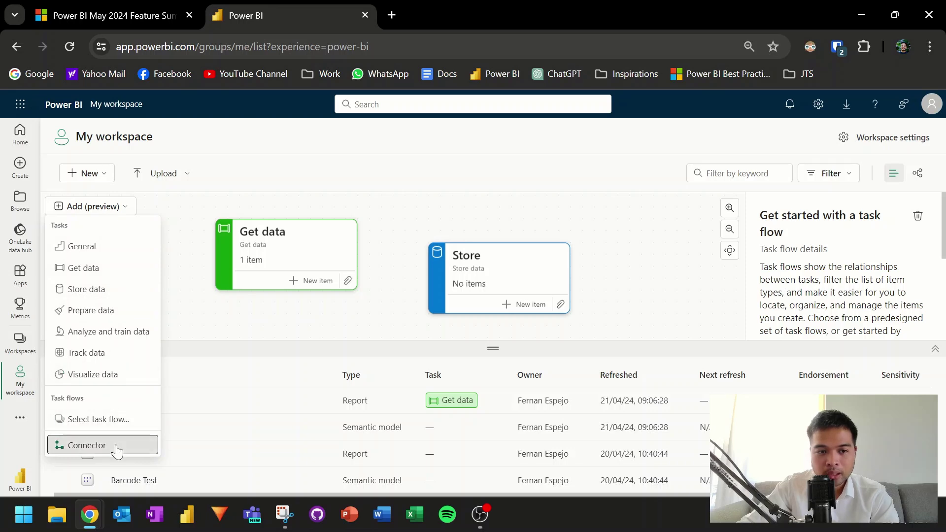
{"action": "left_click", "coordinate": [364, 301]}
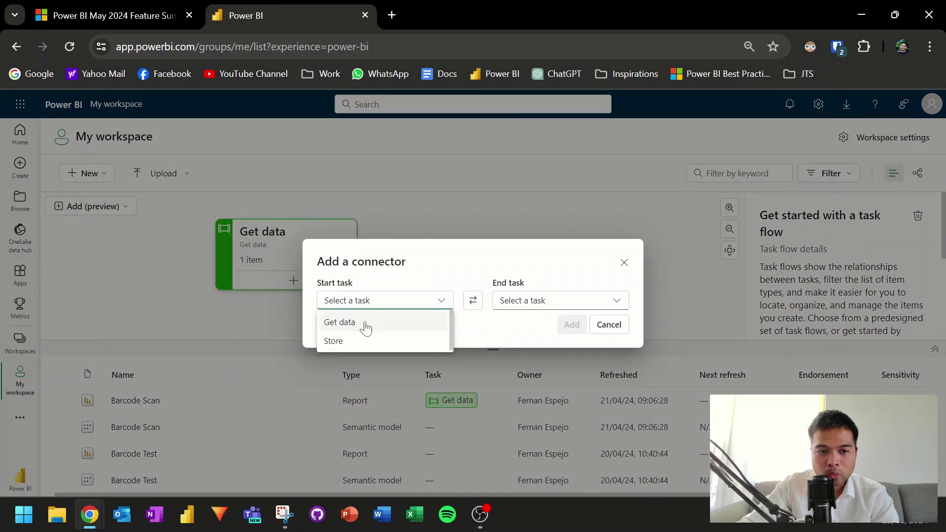
{"action": "left_click", "coordinate": [363, 322]}
{"action": "left_click", "coordinate": [573, 304]}
{"action": "left_click", "coordinate": [569, 341]}
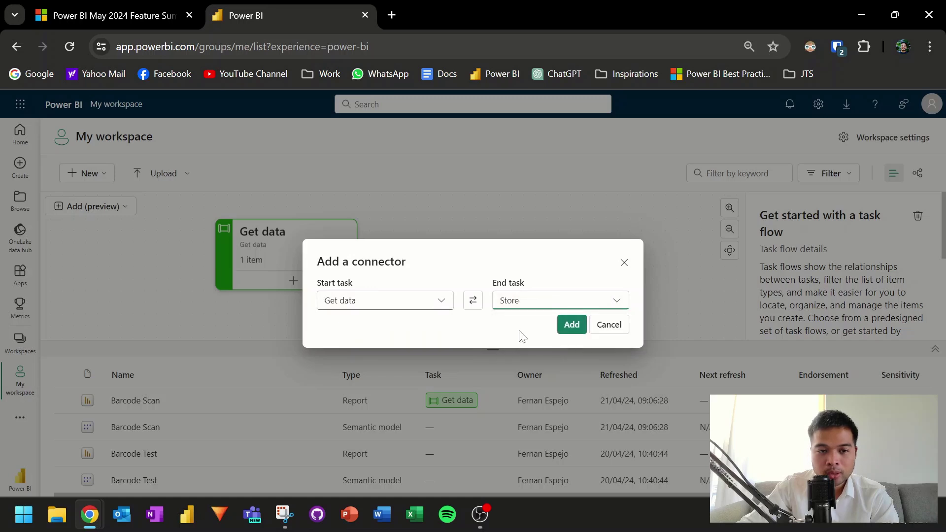
{"action": "left_click", "coordinate": [474, 303]}
{"action": "left_click", "coordinate": [475, 302]}
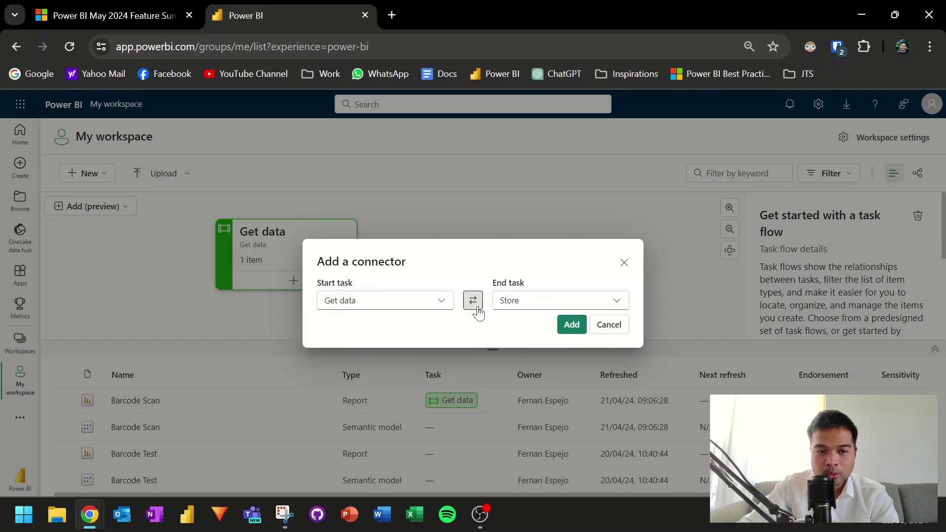
{"action": "left_click", "coordinate": [570, 324]}
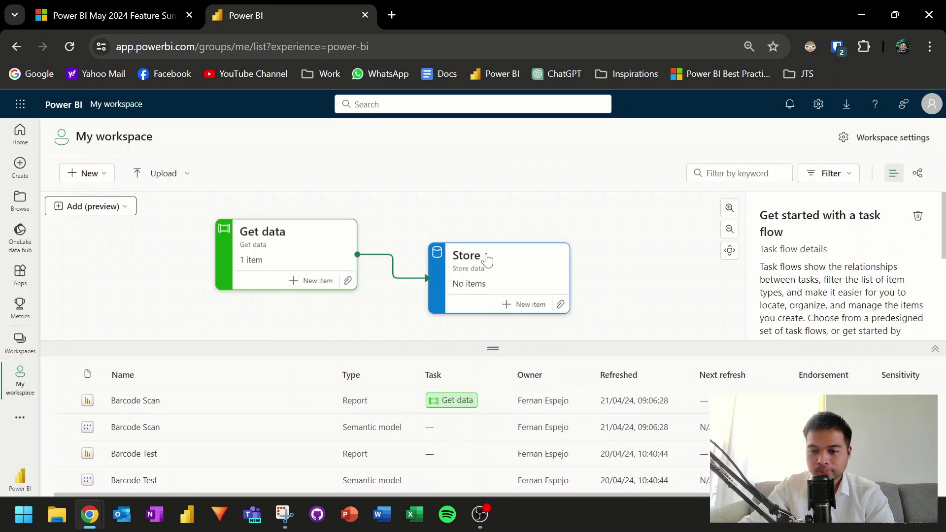
Step: Give the canvas more height and move the Store card up and right of Get data
{"action": "left_click_drag", "start_coordinate": [490, 348], "coordinate": [490, 414]}
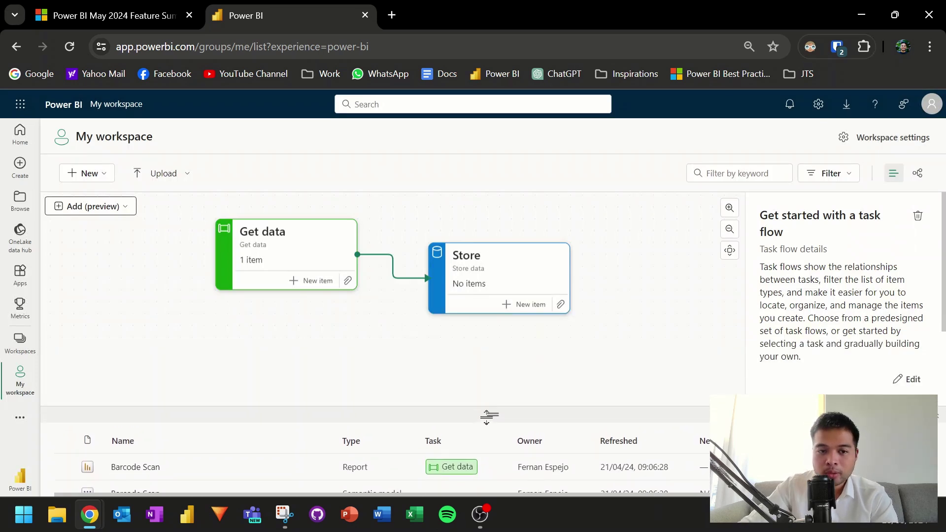
{"action": "left_click_drag", "start_coordinate": [478, 302], "coordinate": [465, 217]}
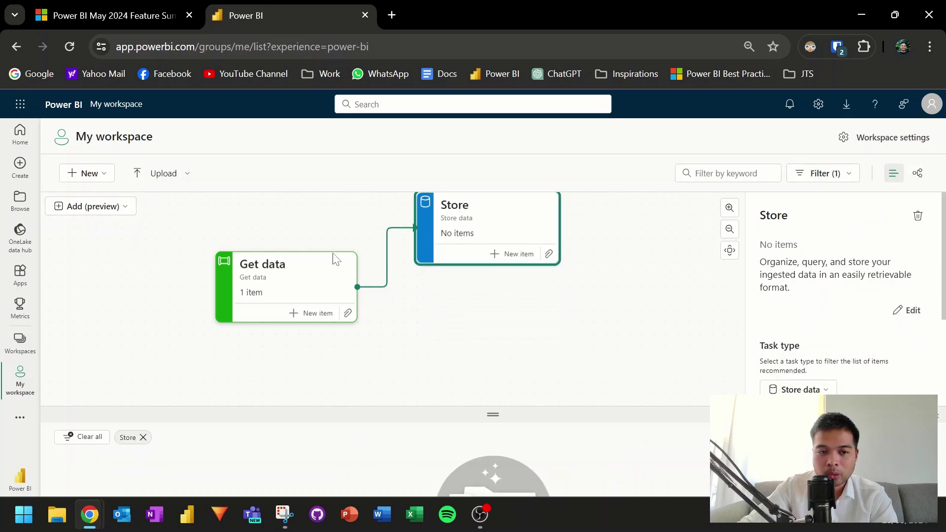
{"action": "left_click", "coordinate": [284, 274]}
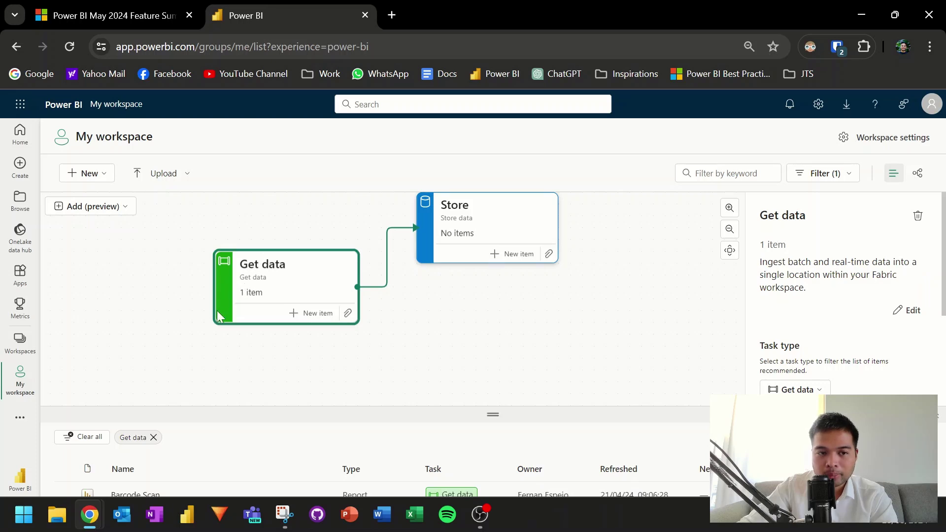
{"action": "left_click_drag", "start_coordinate": [456, 220], "coordinate": [510, 209]}
Step: Zoom the canvas out, fit the flow to view, and fine-tune the Store card's position
{"action": "scroll", "coordinate": [571, 232], "scroll_direction": "up", "scroll_amount": 1}
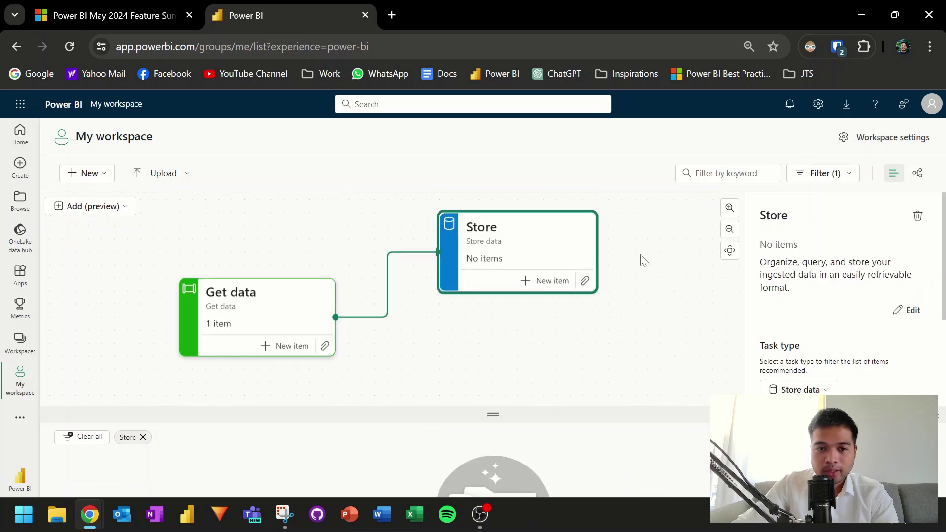
{"action": "left_click", "coordinate": [729, 208]}
{"action": "left_click", "coordinate": [729, 229]}
{"action": "left_click", "coordinate": [729, 230]}
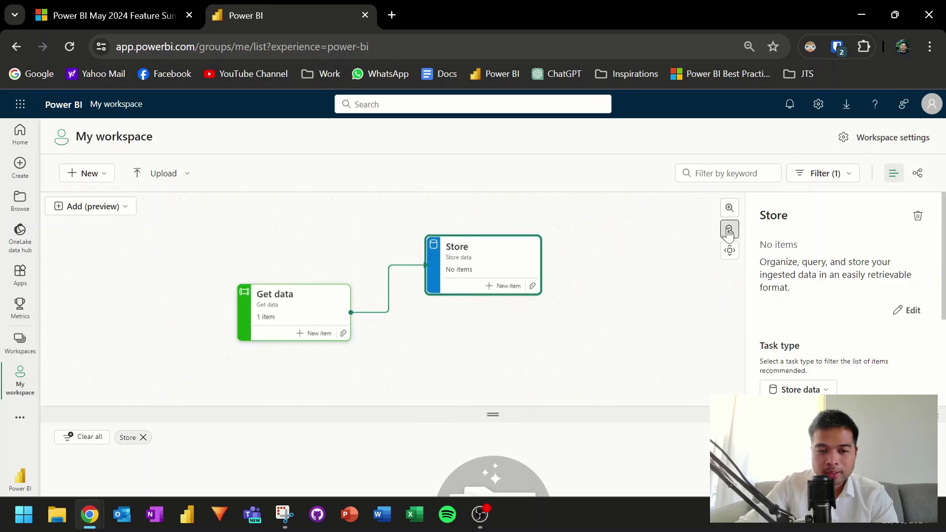
{"action": "left_click", "coordinate": [729, 233]}
{"action": "mouse_move", "coordinate": [463, 254]}
{"action": "left_mouse_down"}
{"action": "mouse_move", "coordinate": [449, 222]}
{"action": "mouse_move", "coordinate": [482, 246]}
{"action": "mouse_move", "coordinate": [474, 248]}
{"action": "left_mouse_up"}
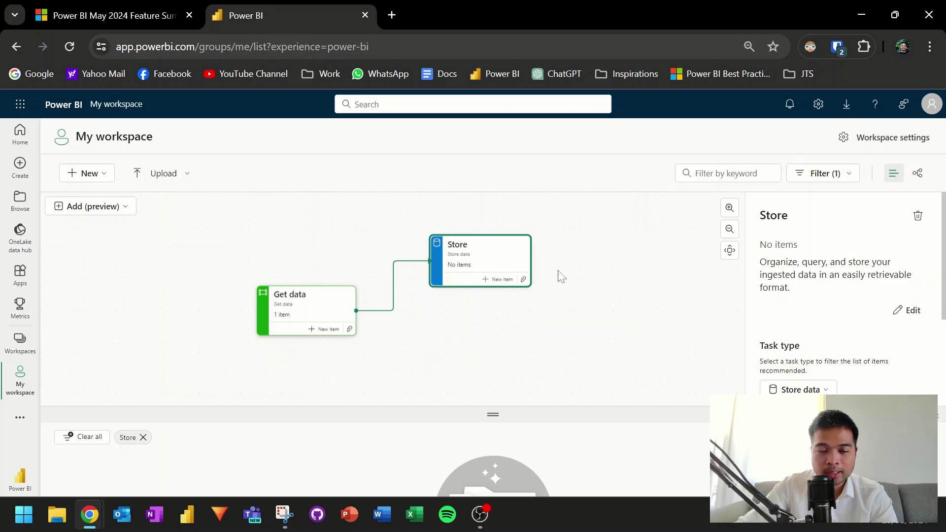
{"action": "left_click", "coordinate": [730, 251]}
{"action": "mouse_move", "coordinate": [512, 250]}
{"action": "left_mouse_down"}
{"action": "mouse_move", "coordinate": [537, 232]}
{"action": "mouse_move", "coordinate": [519, 239]}
{"action": "left_mouse_up"}
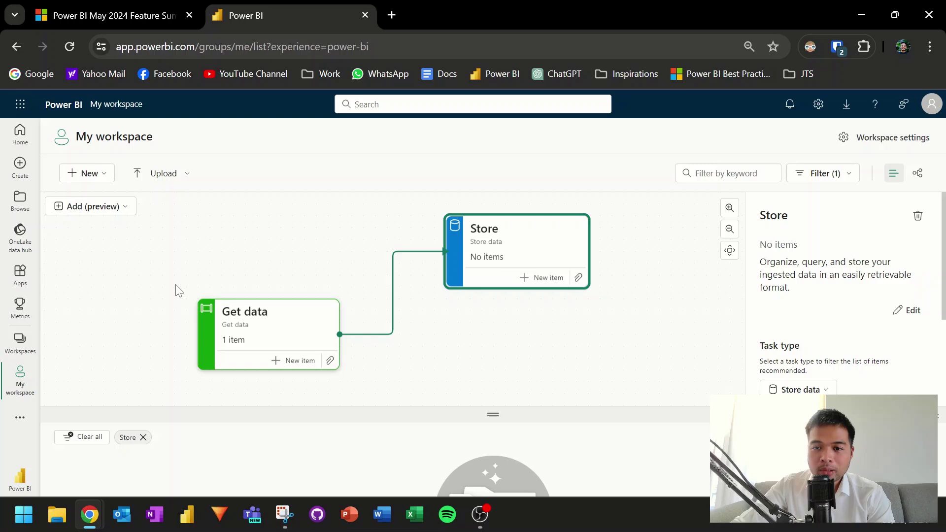
Step: Browse predesigned task flows, previewing Basic data analytics and Event analytics, and select Lambda
{"action": "left_click", "coordinate": [123, 215]}
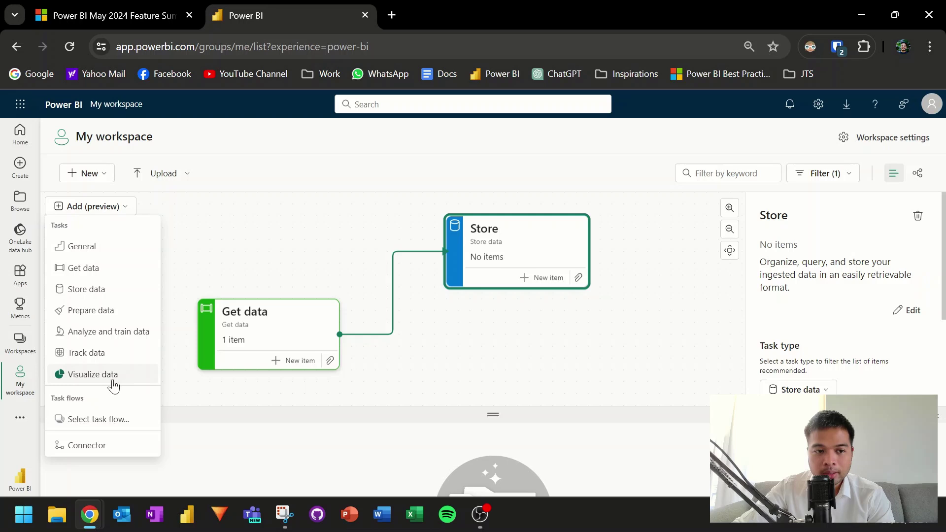
{"action": "left_click", "coordinate": [116, 422]}
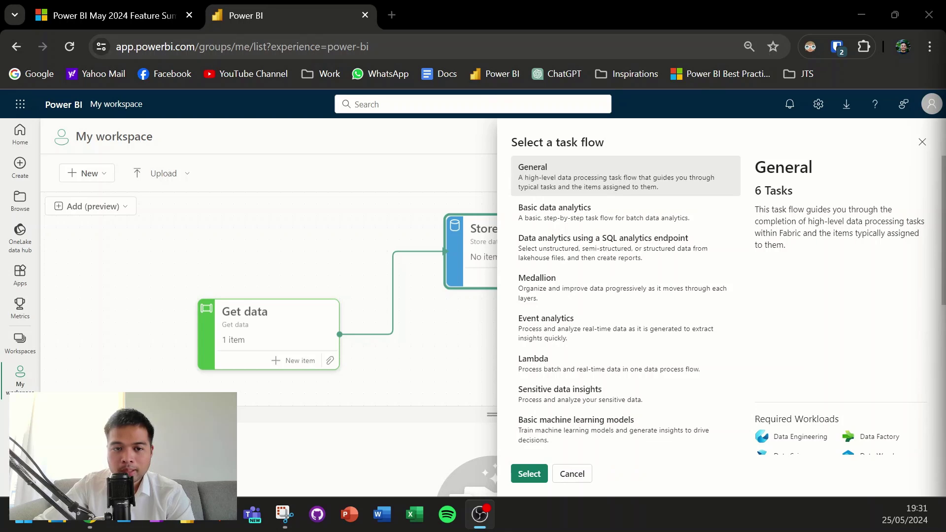
{"action": "left_click", "coordinate": [611, 223]}
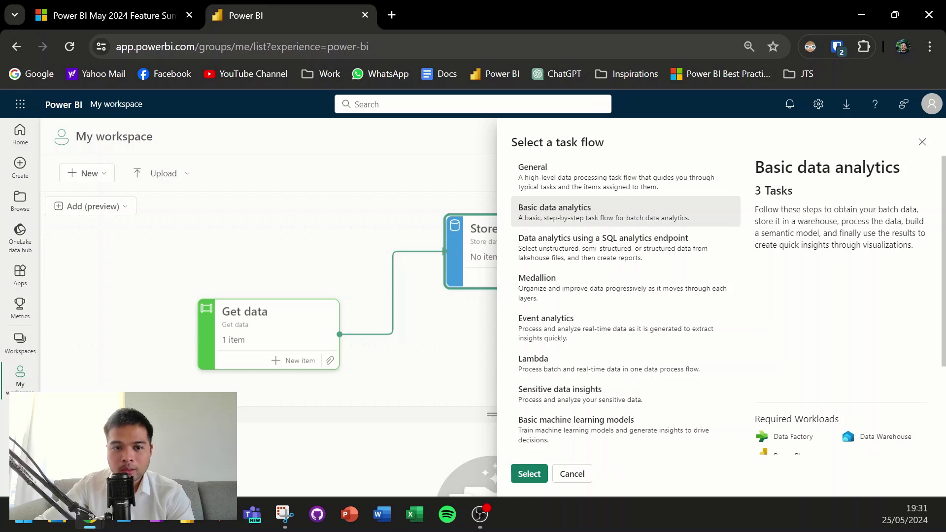
{"action": "left_click", "coordinate": [596, 323]}
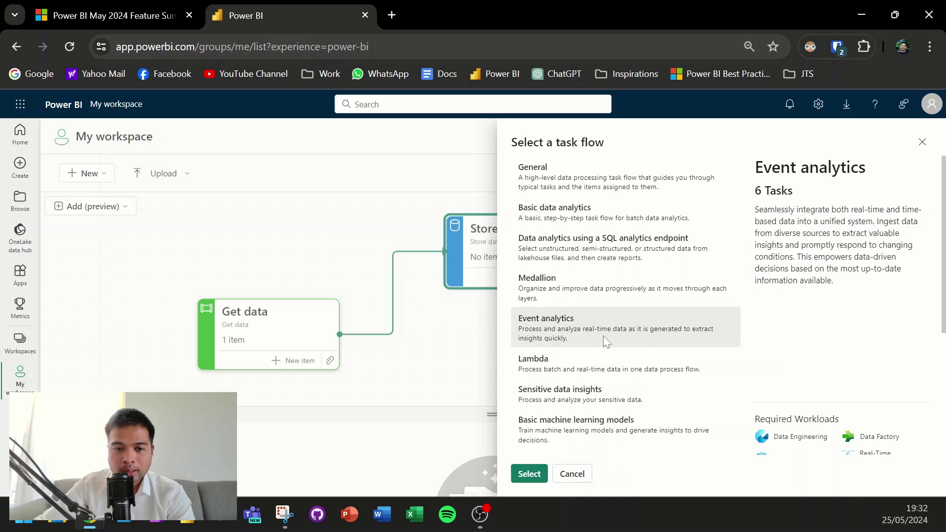
{"action": "left_click", "coordinate": [564, 375]}
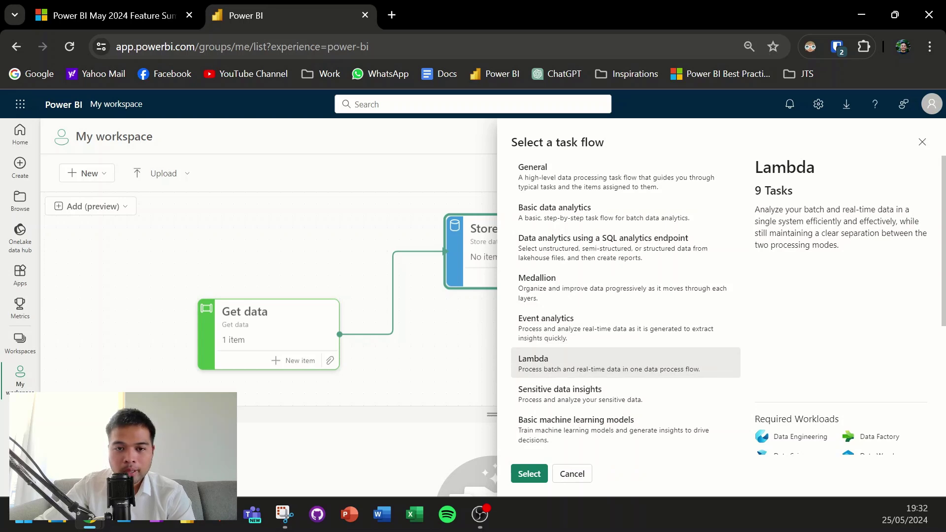
{"action": "left_click", "coordinate": [531, 474]}
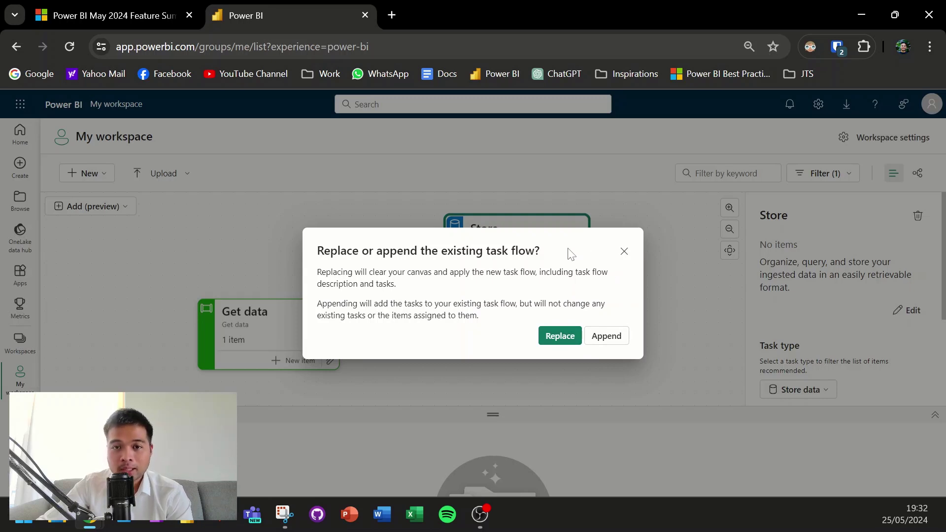
Step: Choose Replace rather than append for the existing task flow
{"action": "left_click", "coordinate": [561, 337]}
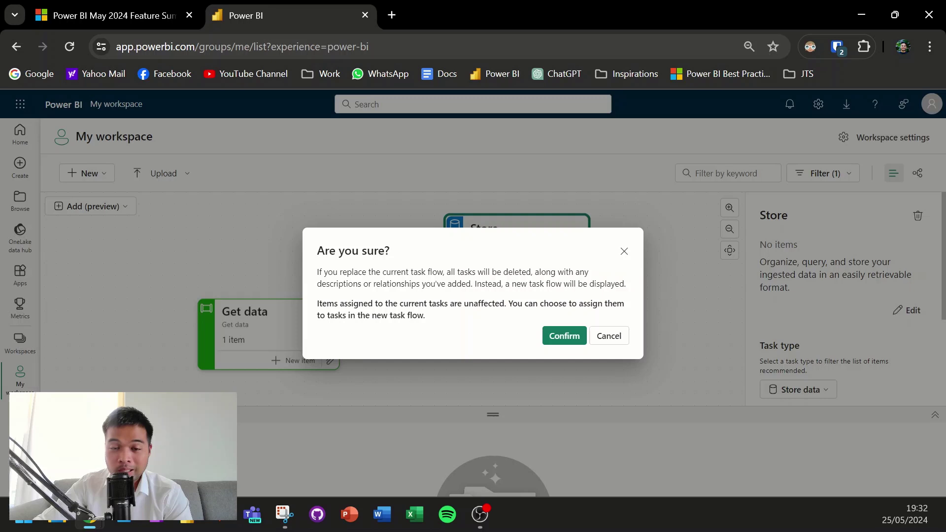
{"action": "left_click", "coordinate": [564, 336]}
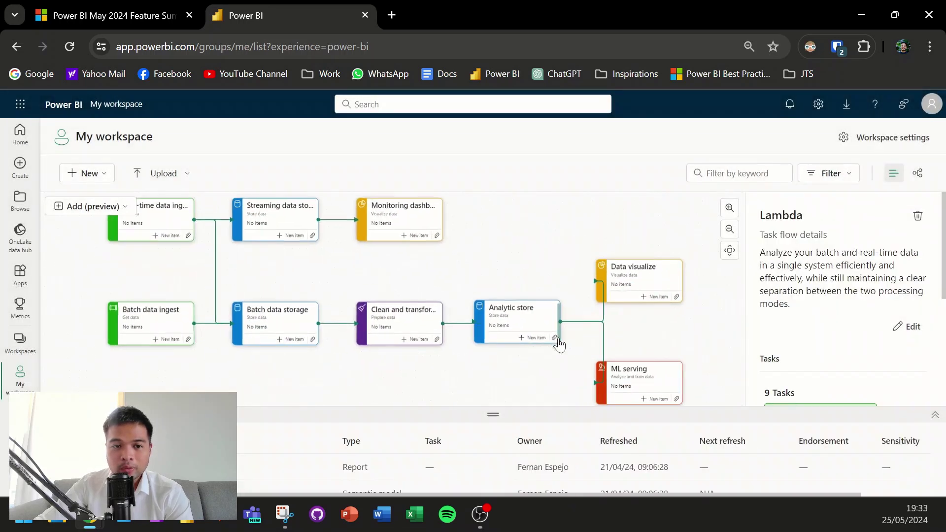
{"action": "left_click_drag", "start_coordinate": [481, 371], "coordinate": [545, 369]}
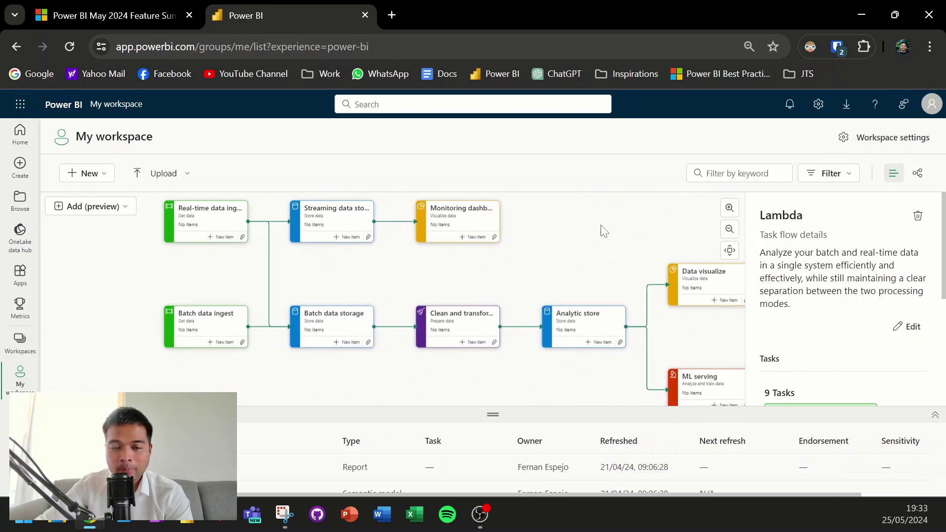
{"action": "left_click_drag", "start_coordinate": [606, 249], "coordinate": [645, 268]}
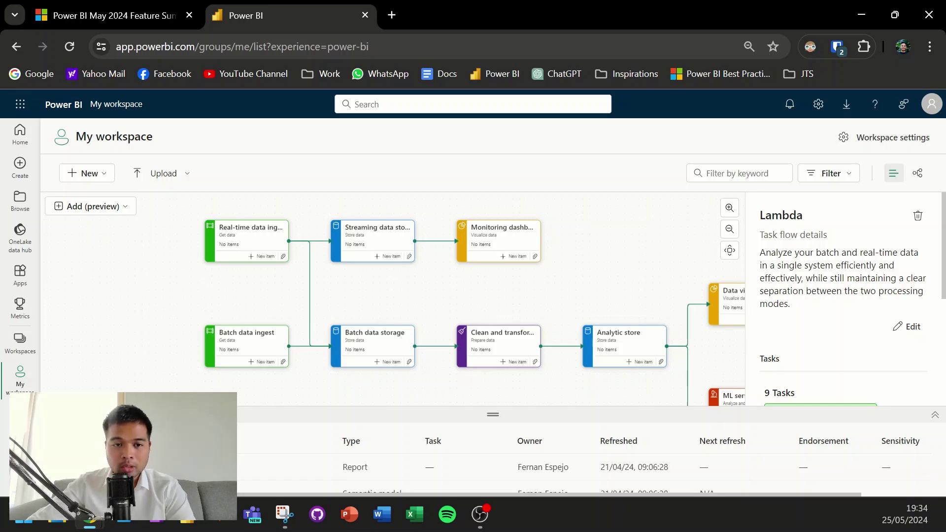
Step: Inspect the Monitoring dashboard Visualize data task's details and list its available task type options
{"action": "left_click", "coordinate": [506, 230]}
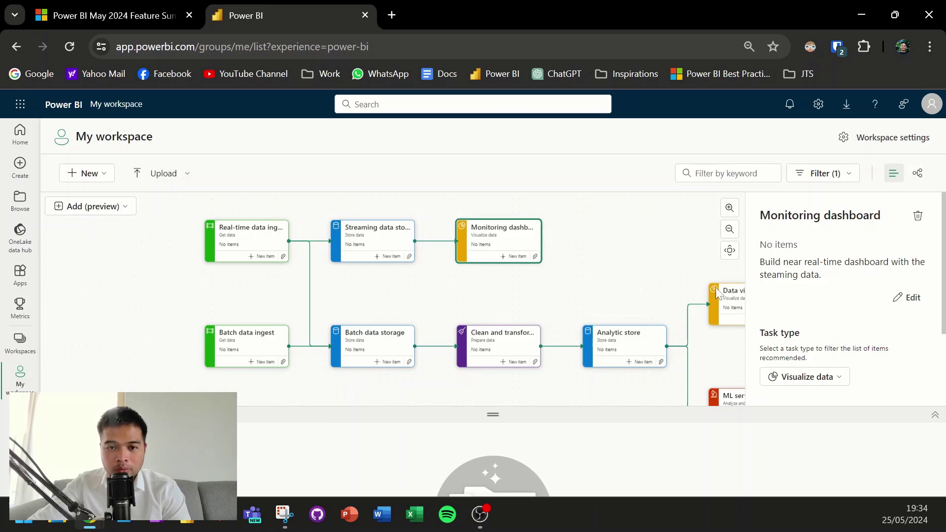
{"action": "scroll", "coordinate": [794, 319], "scroll_direction": "down", "scroll_amount": 2}
{"action": "scroll", "coordinate": [813, 332], "scroll_direction": "down", "scroll_amount": 1}
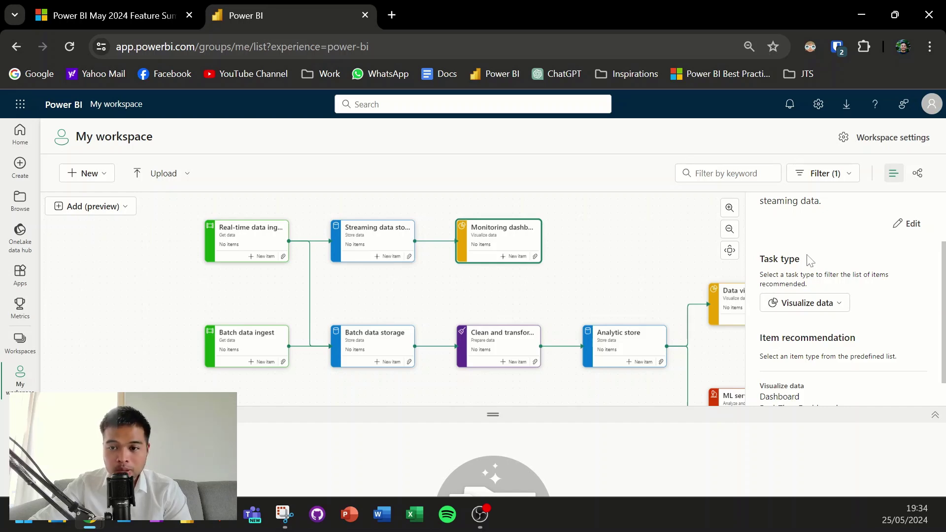
{"action": "left_click", "coordinate": [823, 314]}
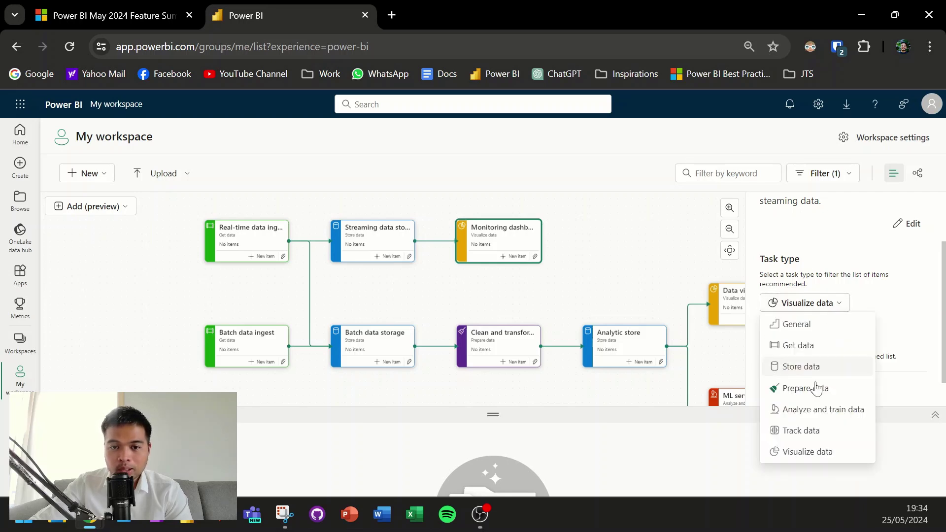